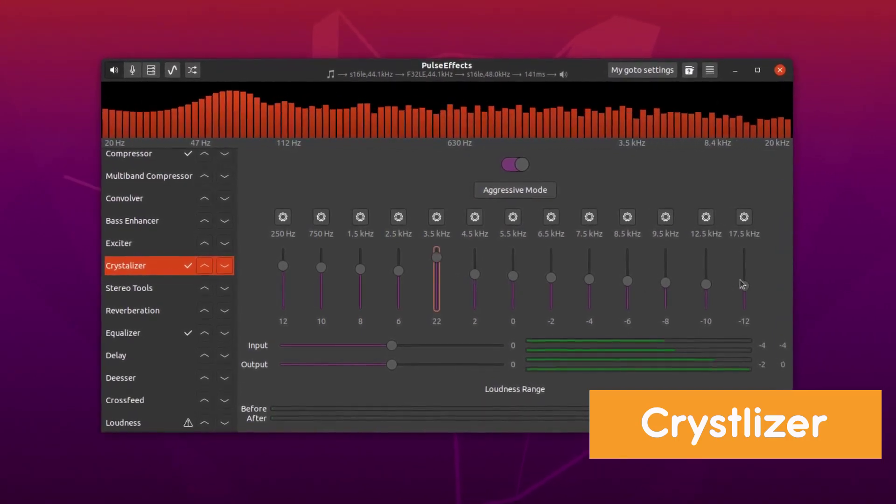
pyautogui.moveTo(741, 284); pyautogui.dragTo(686, 273)
pyautogui.moveTo(686, 273); pyautogui.dragTo(686, 271)
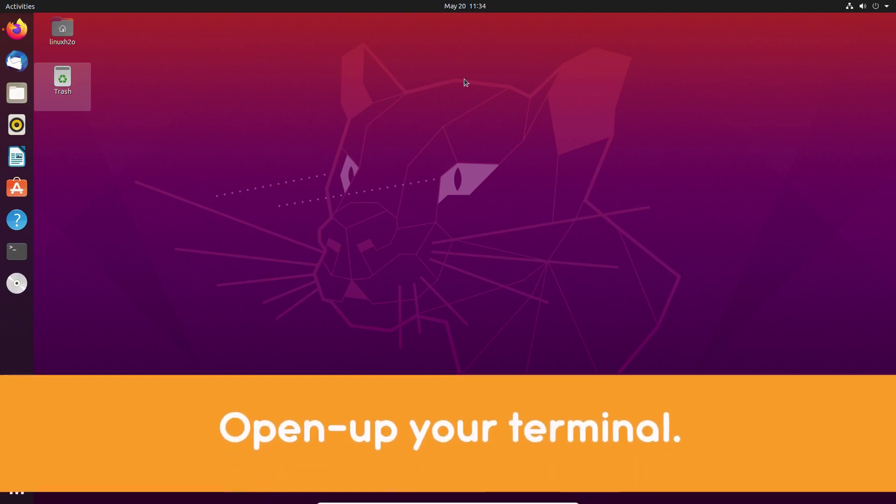
# Open a terminal window, move it towards the middle of the desktop and enlarge it.
pyautogui.click(19, 249)
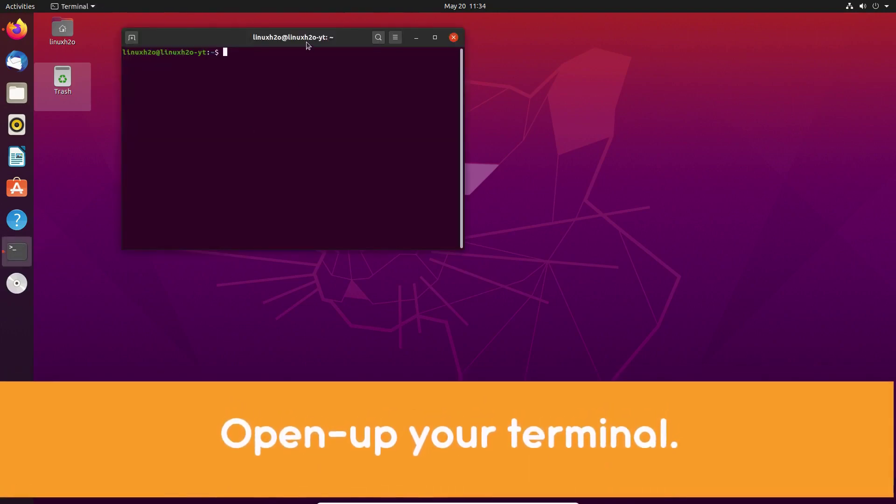
pyautogui.moveTo(307, 44); pyautogui.dragTo(413, 122)
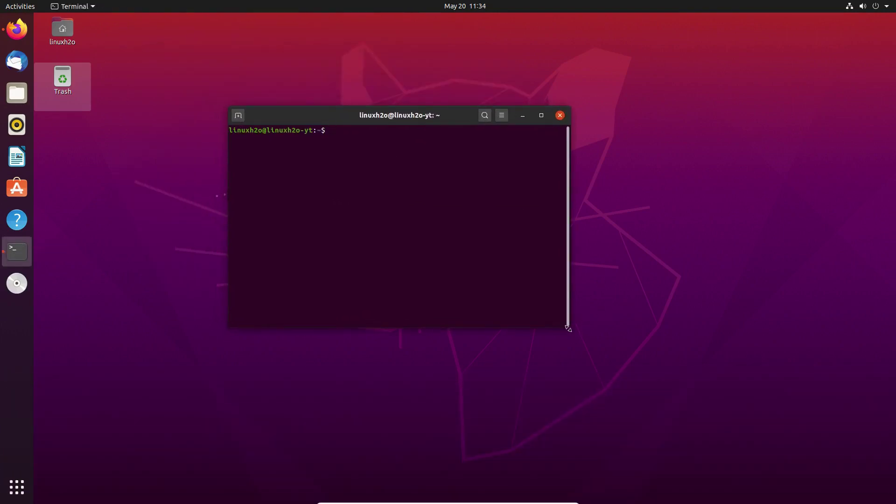
pyautogui.moveTo(568, 329); pyautogui.dragTo(665, 357)
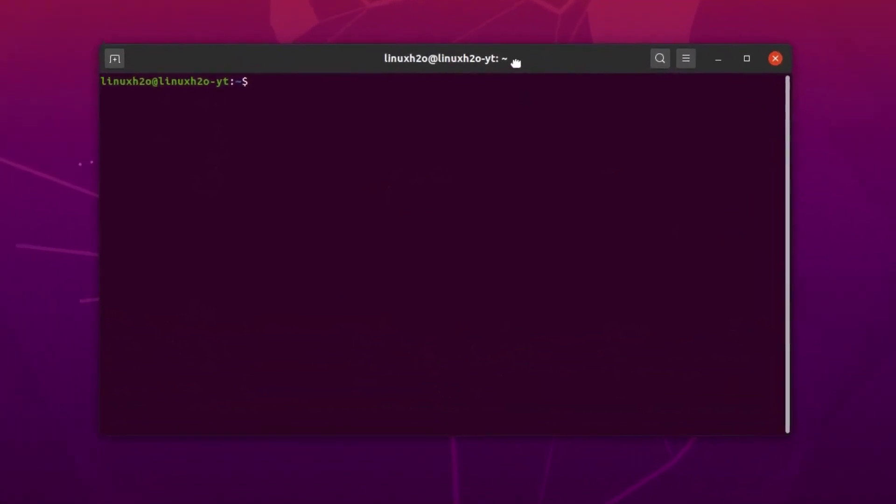
# Install PulseEffects with "sudo apt install pulseeffects", entering the account password and agreeing to continue.
pyautogui.write('sudo ')
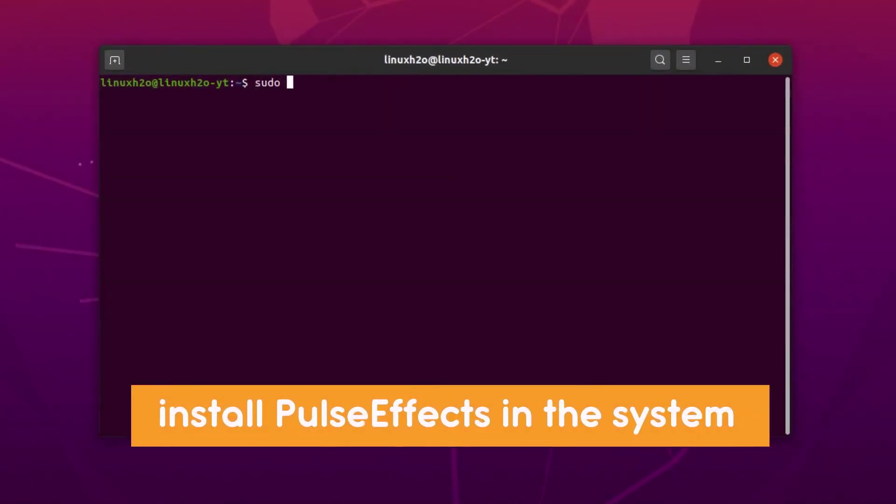
pyautogui.write('apt ')
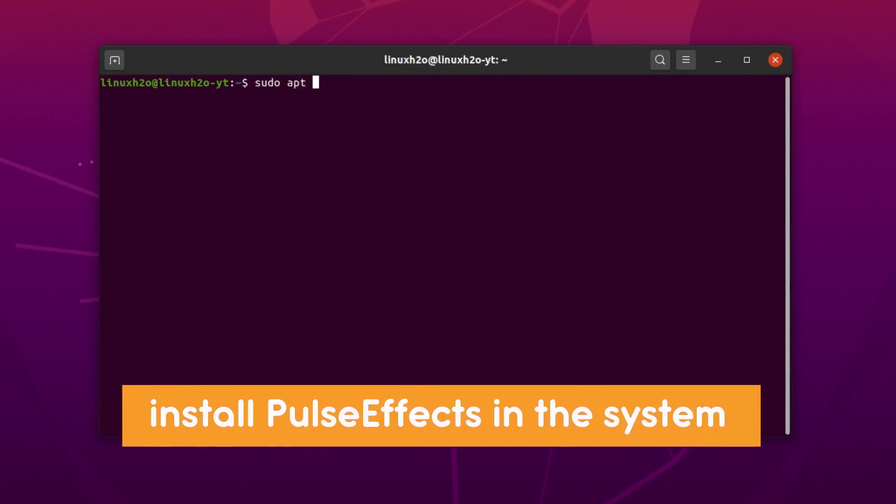
pyautogui.write('install pulseeffects')
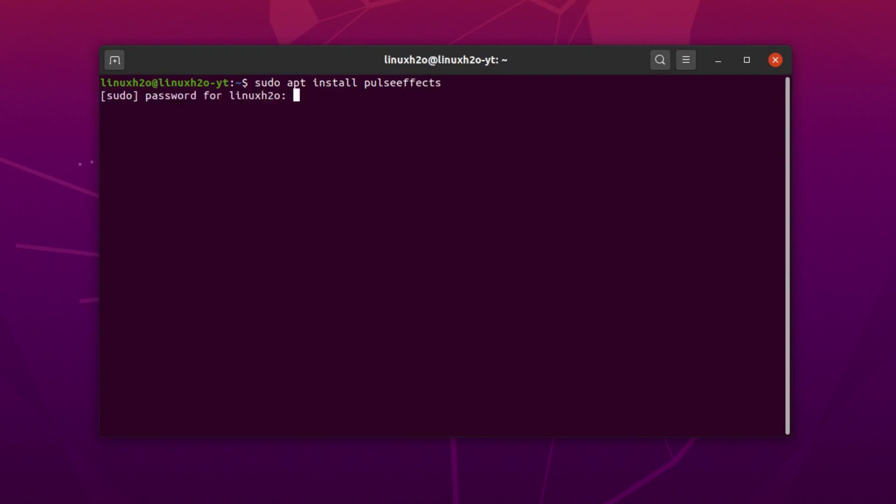
pyautogui.press('Return')
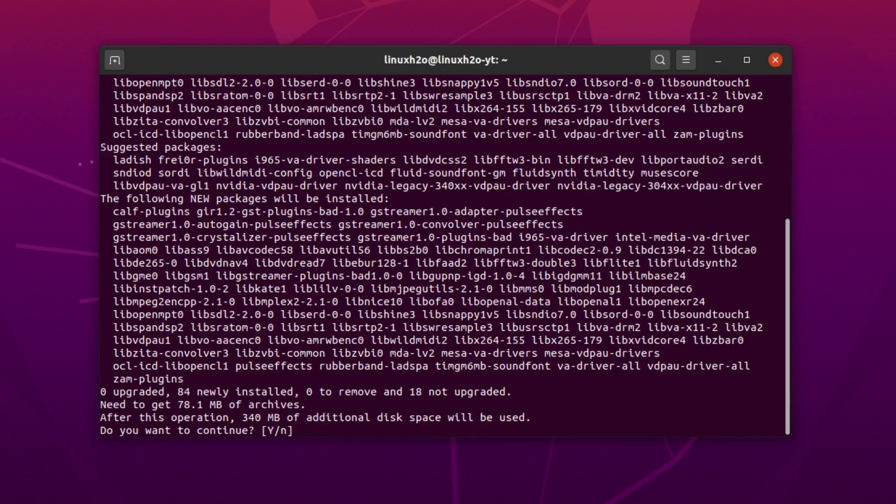
pyautogui.press('Return')
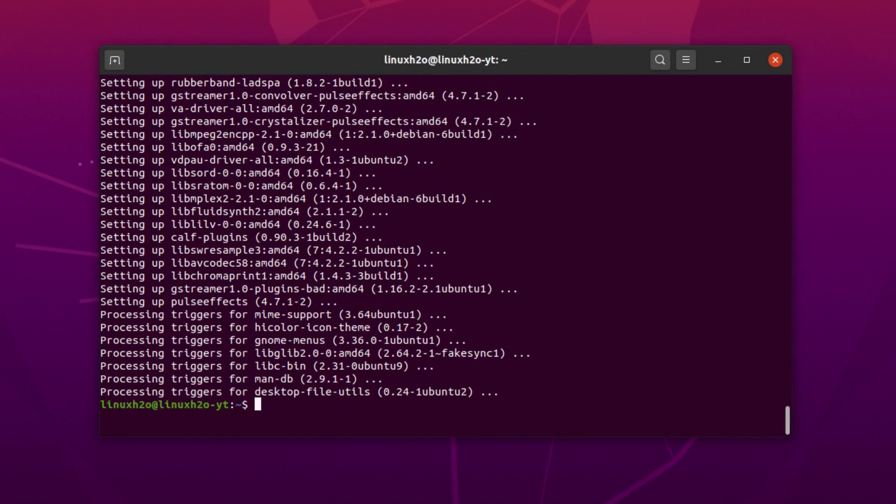
# Launch PulseEffects from the terminal and minimise the terminal window.
pyautogui.press('Return')
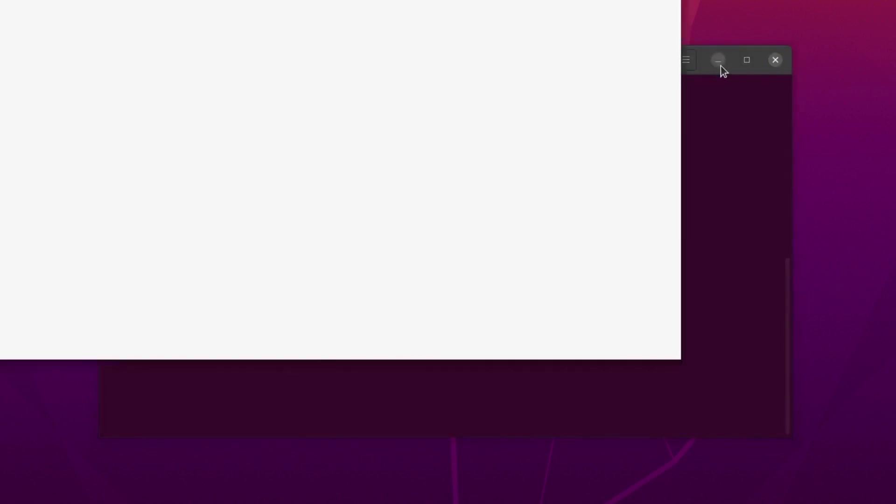
pyautogui.click(719, 60)
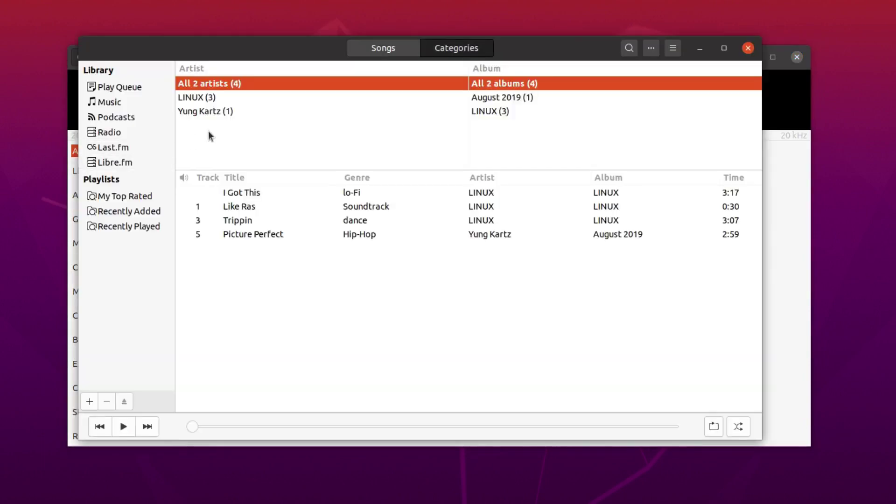
# Start playback in Rhythmbox, switch to the song Like Ras and minimise the player to return to PulseEffects.
pyautogui.click(124, 426)
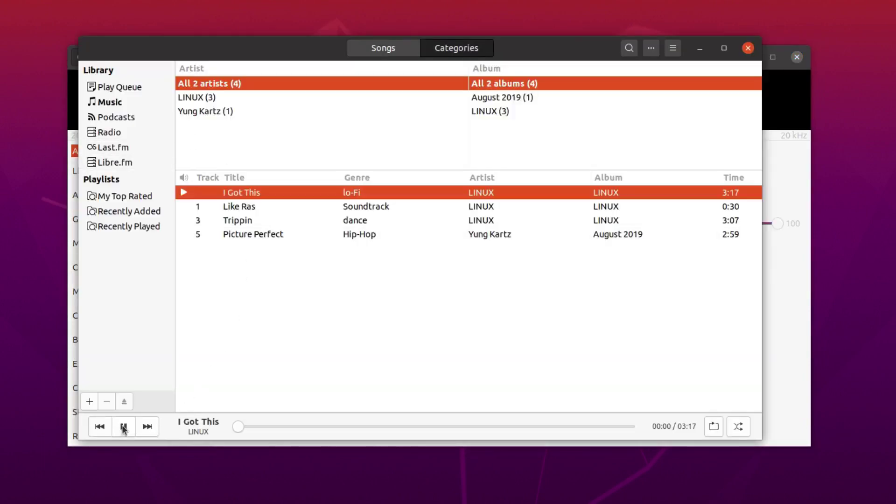
pyautogui.click(239, 208)
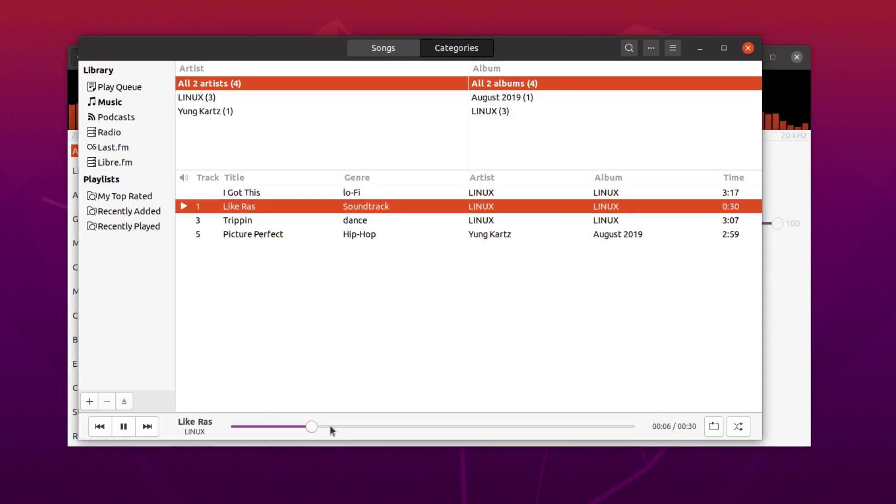
pyautogui.click(701, 48)
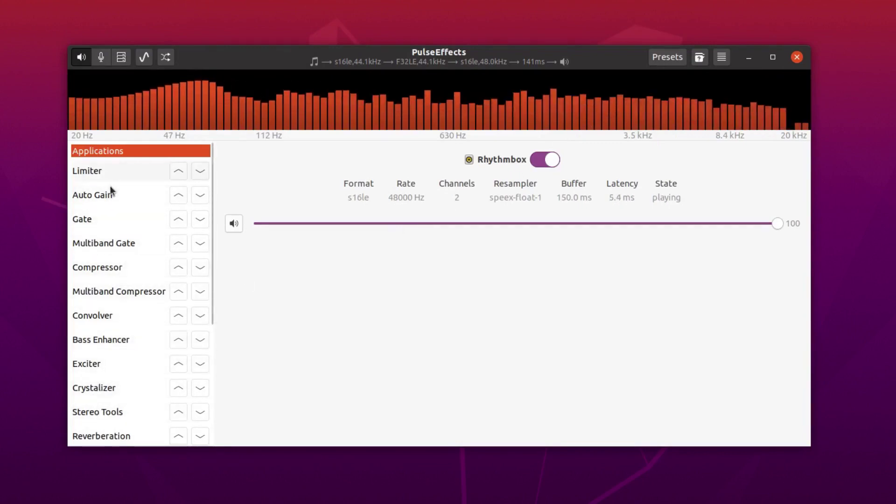
# Enable the Bass Enhancer and set its Blend Harmonics to 10, fully towards 2nd.
pyautogui.click(96, 348)
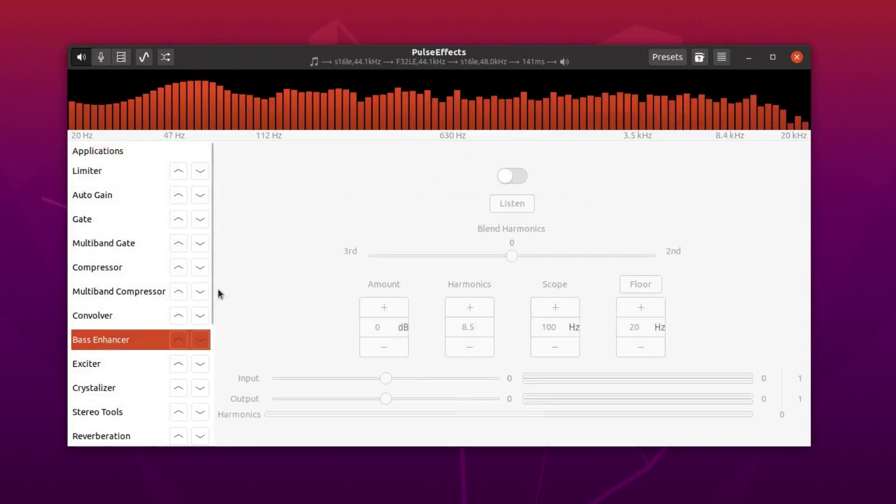
pyautogui.click(521, 178)
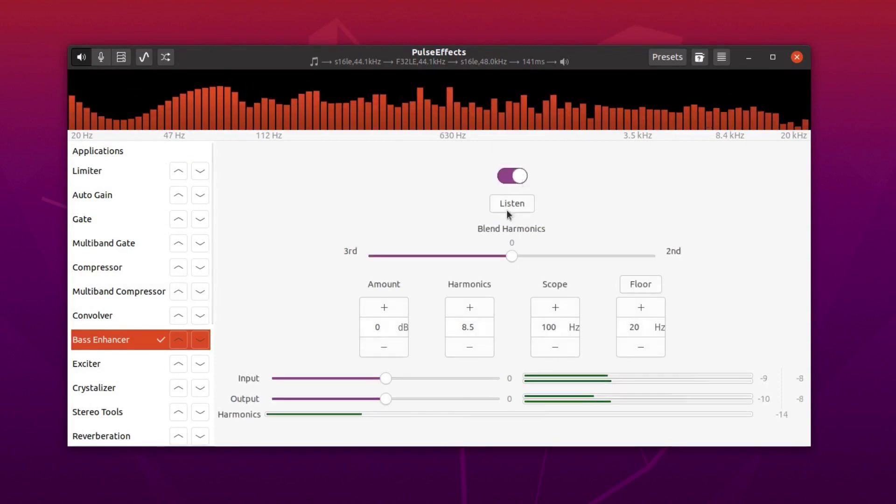
pyautogui.moveTo(514, 255); pyautogui.dragTo(628, 267)
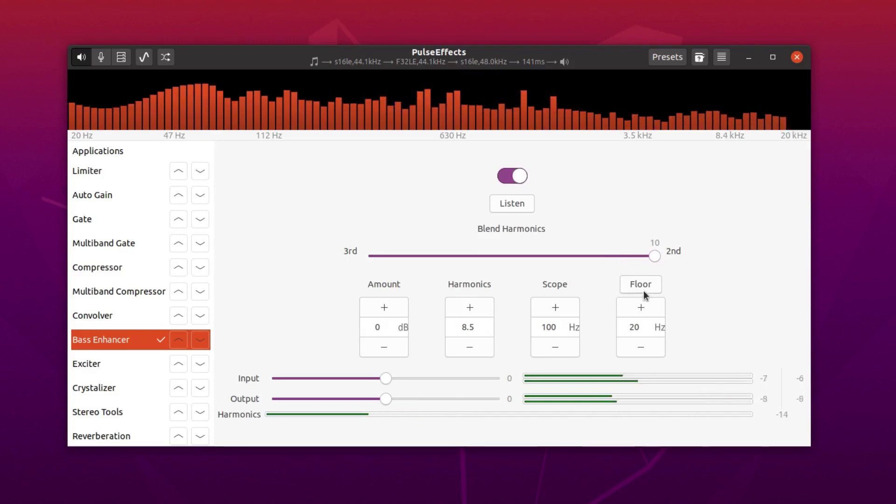
# Set the Bass Enhancer's Floor to 23 Hz, Scope to 103 Hz and Harmonics to 8.8.
pyautogui.click(641, 307)
pyautogui.click(641, 307)
pyautogui.click(642, 307)
pyautogui.click(550, 308)
pyautogui.click(551, 308)
pyautogui.click(551, 309)
pyautogui.click(470, 304)
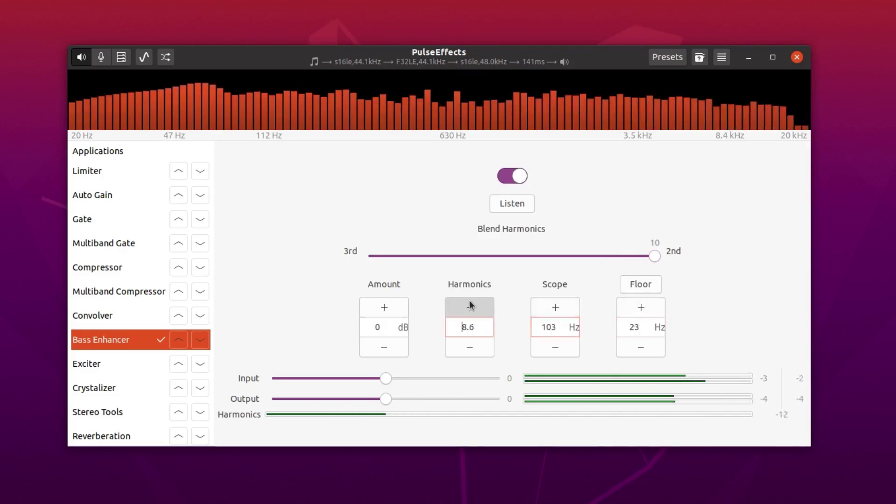
pyautogui.click(469, 305)
pyautogui.click(470, 304)
# Raise the Bass Enhancer's Amount to 11 dB and switch the effect off.
pyautogui.click(398, 309)
pyautogui.click(384, 307)
pyautogui.click(384, 307)
pyautogui.click(384, 307)
pyautogui.click(384, 307)
pyautogui.click(384, 307)
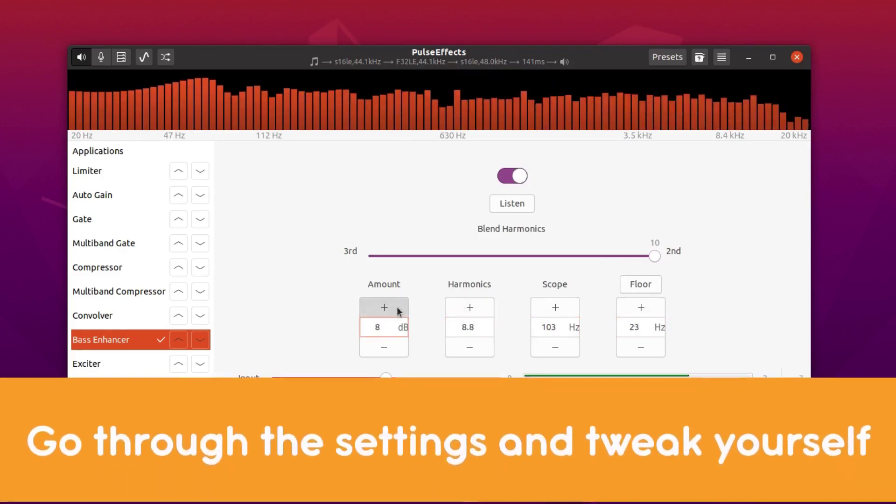
pyautogui.click(384, 307)
pyautogui.click(384, 307)
pyautogui.click(384, 307)
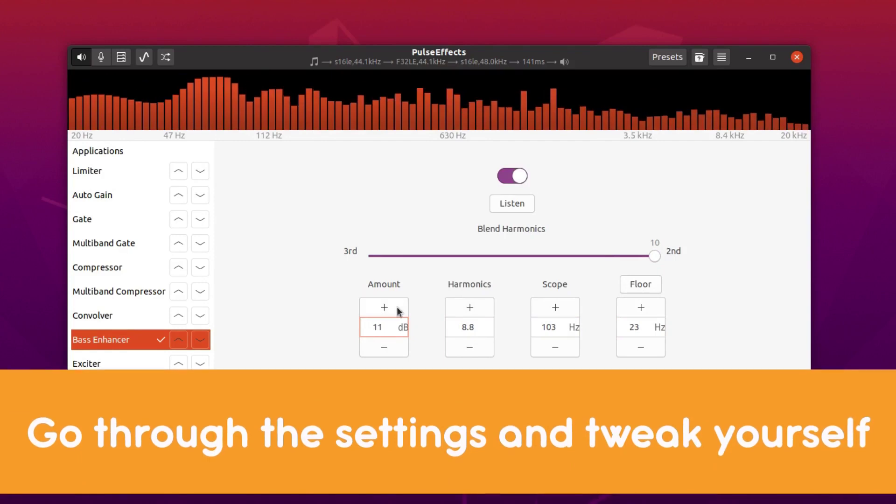
pyautogui.click(513, 176)
# Open the Equalizer effect and switch it off and on again.
pyautogui.scroll(-5, 140, 345)
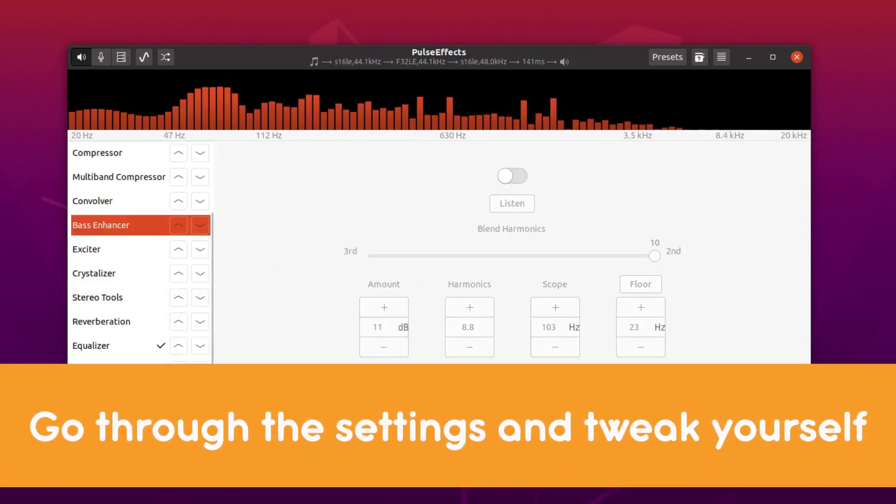
pyautogui.click(120, 353)
pyautogui.click(516, 152)
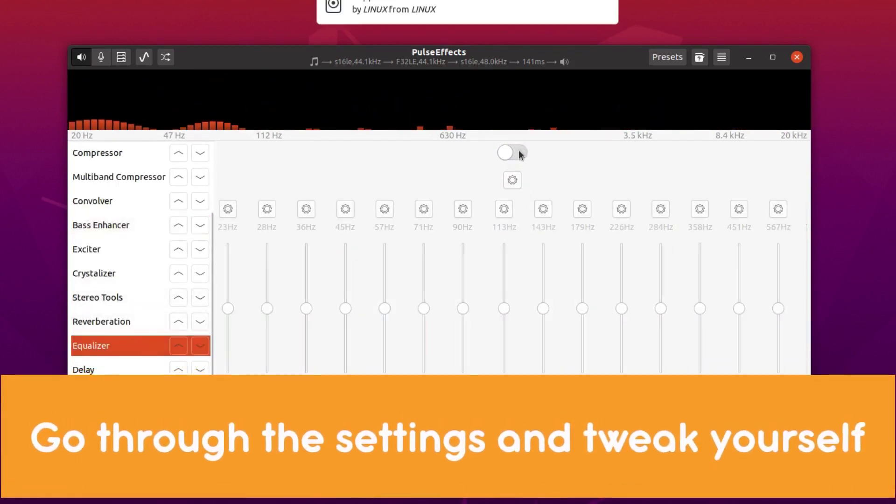
pyautogui.click(516, 152)
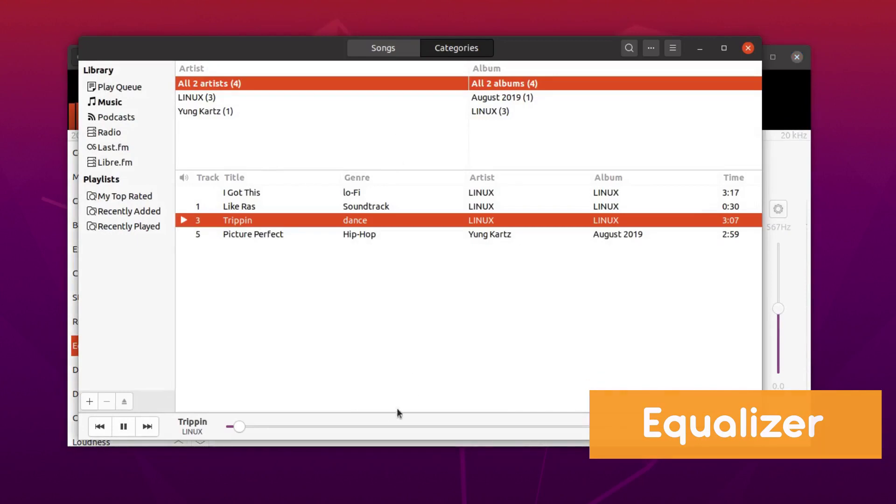
# Skip ahead to nearly a third of the way through the song Trippin in Rhythmbox and minimise the player.
pyautogui.click(344, 427)
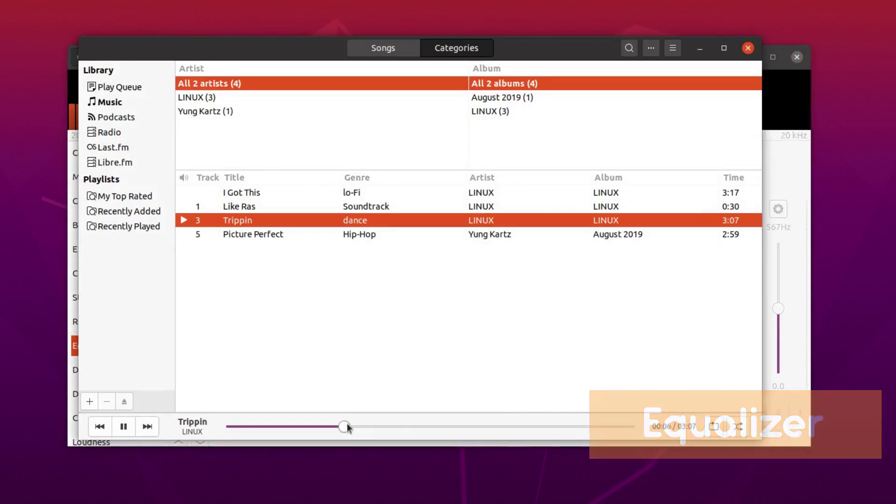
pyautogui.click(701, 48)
# Raise the Equalizer's 23Hz band to 23.8 and its 113Hz band to 25.1.
pyautogui.moveTo(229, 308); pyautogui.dragTo(229, 298)
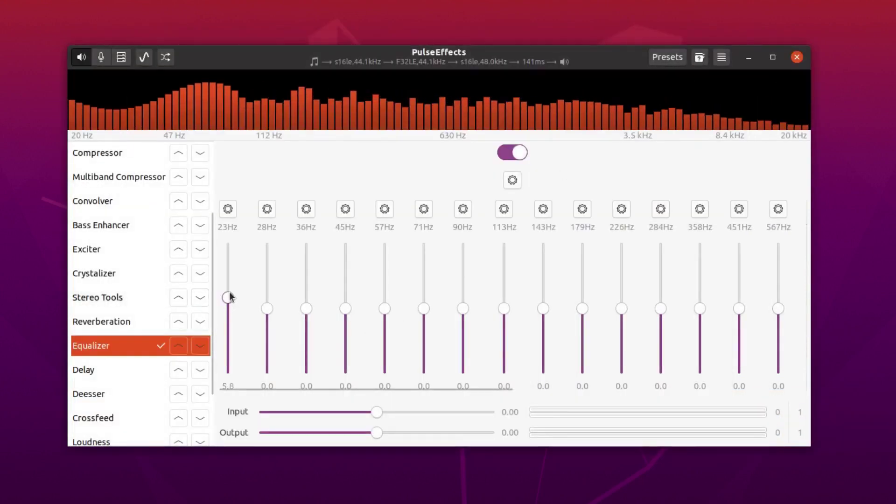
pyautogui.moveTo(230, 263); pyautogui.dragTo(229, 265)
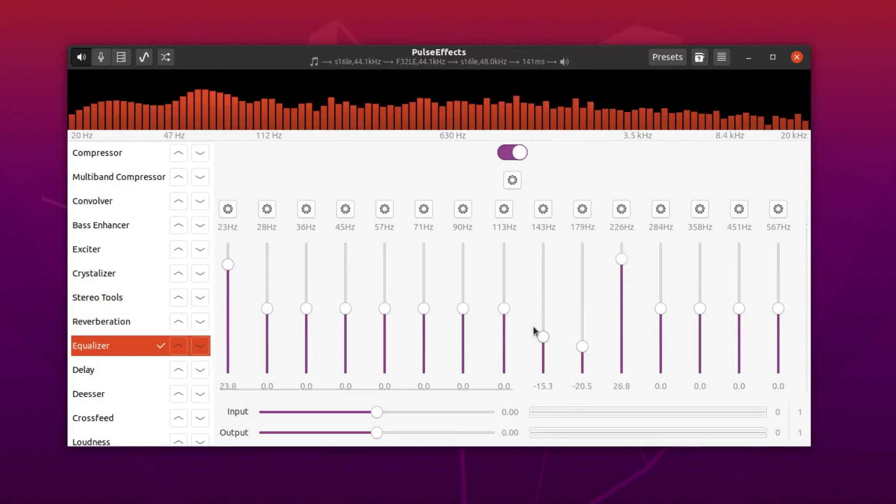
pyautogui.moveTo(500, 308); pyautogui.dragTo(503, 264)
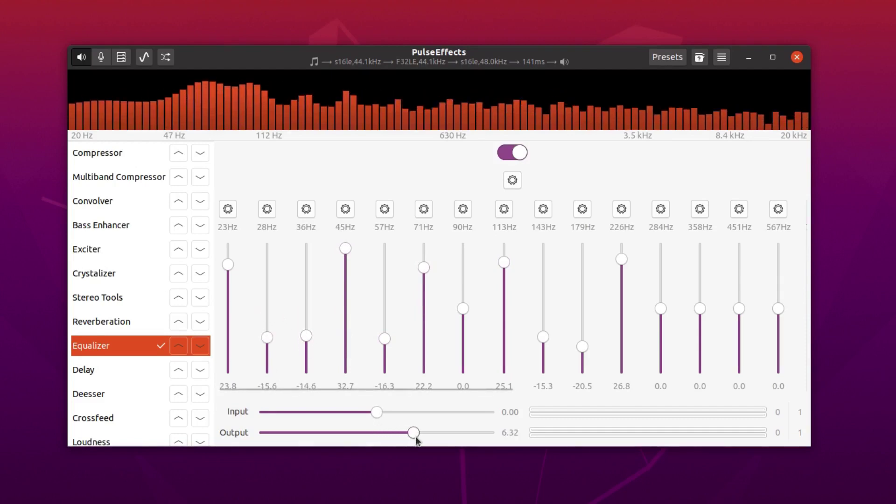
# Enable the Loudness effect and raise its Loudness value to -3.06 dB.
pyautogui.scroll(-3, 135, 392)
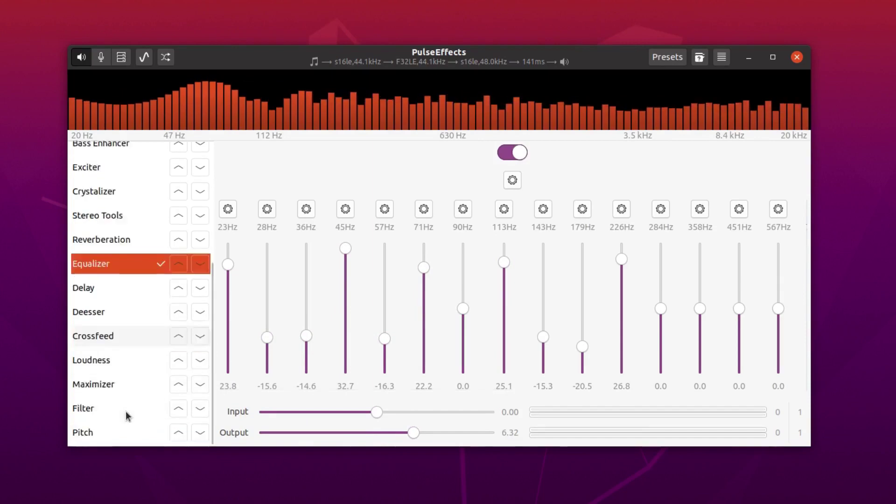
pyautogui.click(113, 356)
pyautogui.click(520, 234)
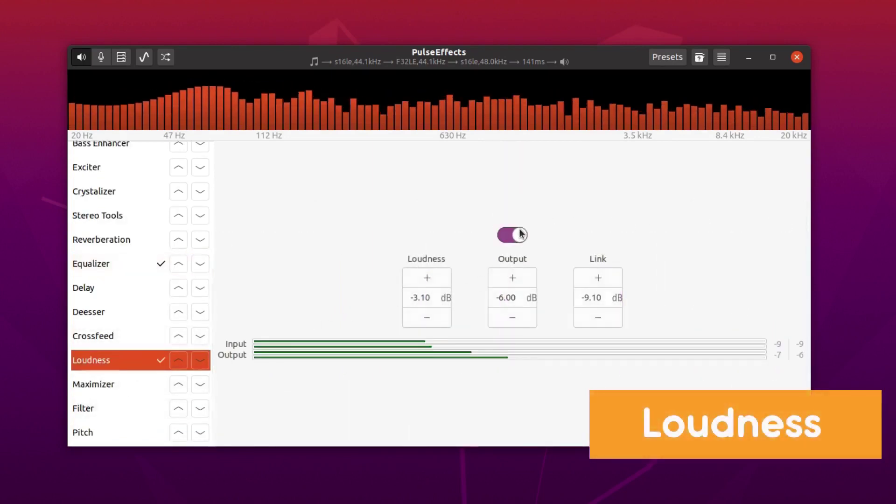
pyautogui.click(432, 277)
pyautogui.click(433, 276)
# Raise the Loudness effect's Output value to -5.91 dB.
pyautogui.click(522, 278)
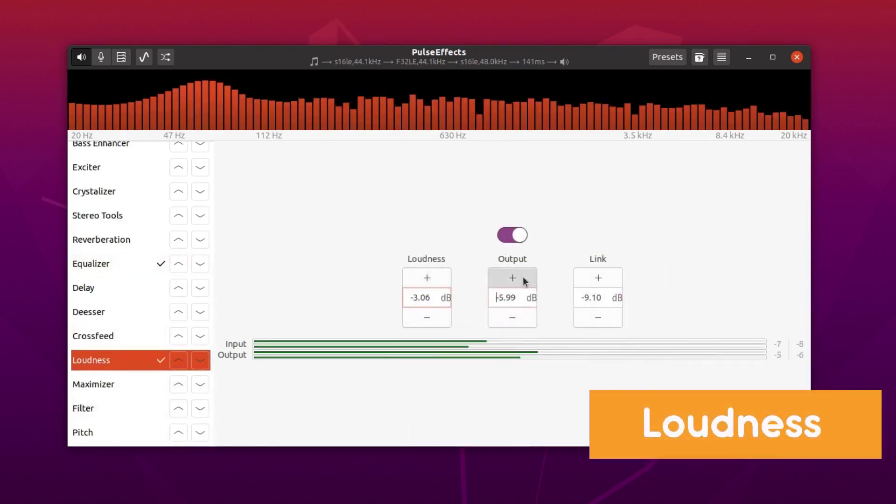
pyautogui.click(522, 277)
pyautogui.click(523, 277)
pyautogui.click(523, 276)
# Raise the Loudness effect's Link value to -8.94 dB.
pyautogui.click(599, 280)
pyautogui.click(599, 280)
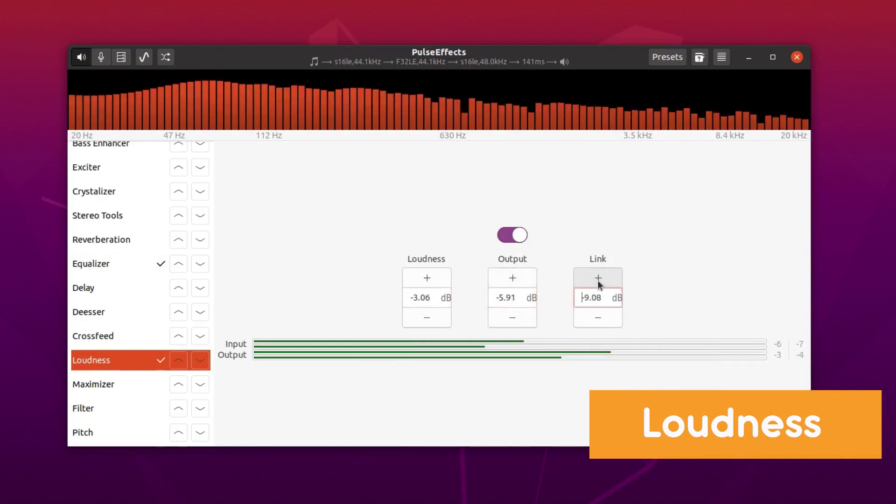
pyautogui.click(599, 281)
pyautogui.click(599, 280)
pyautogui.click(599, 280)
pyautogui.click(599, 280)
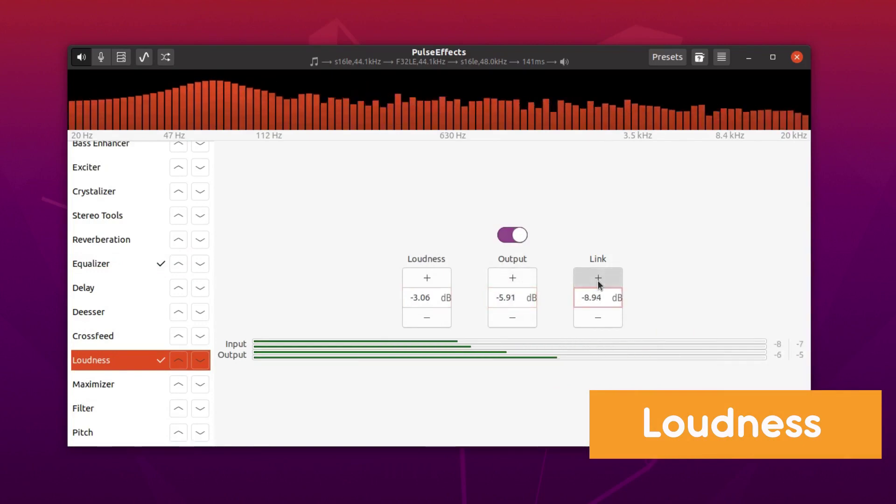
# Look through the General, Spectrum, Pulseaudio and Blacklist pages of the application settings.
pyautogui.scroll(5, 102, 240)
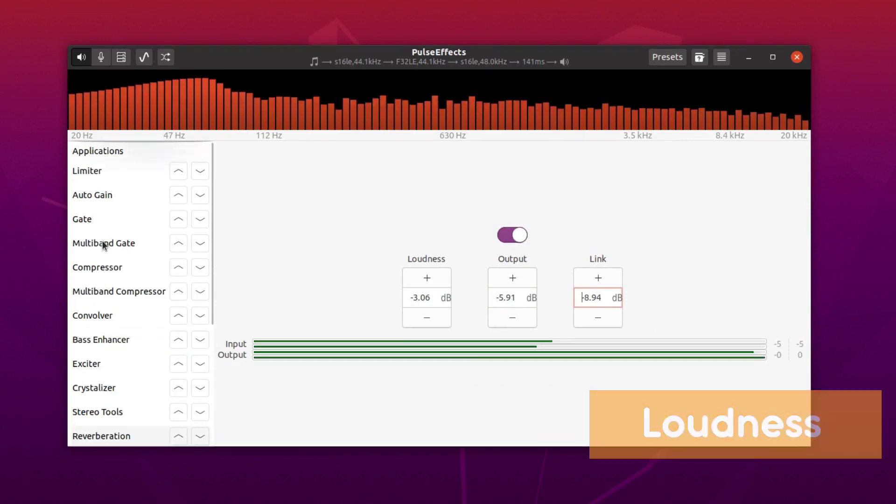
pyautogui.click(722, 57)
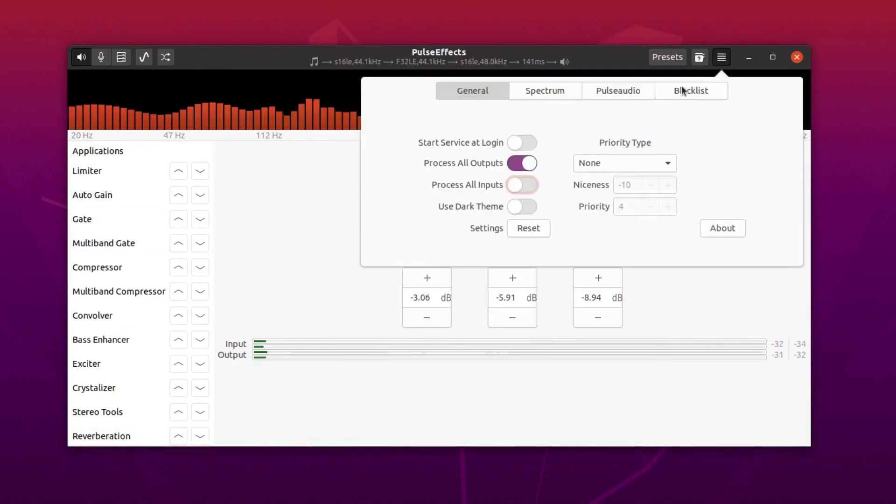
pyautogui.click(550, 94)
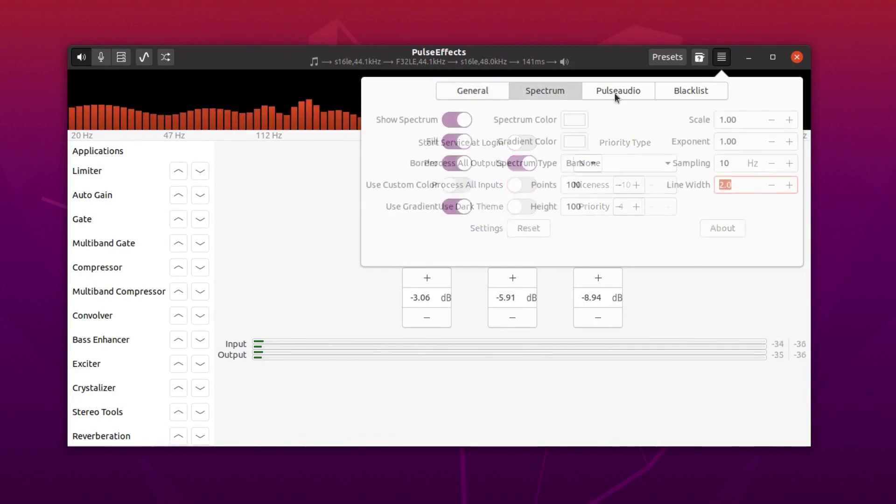
pyautogui.click(614, 93)
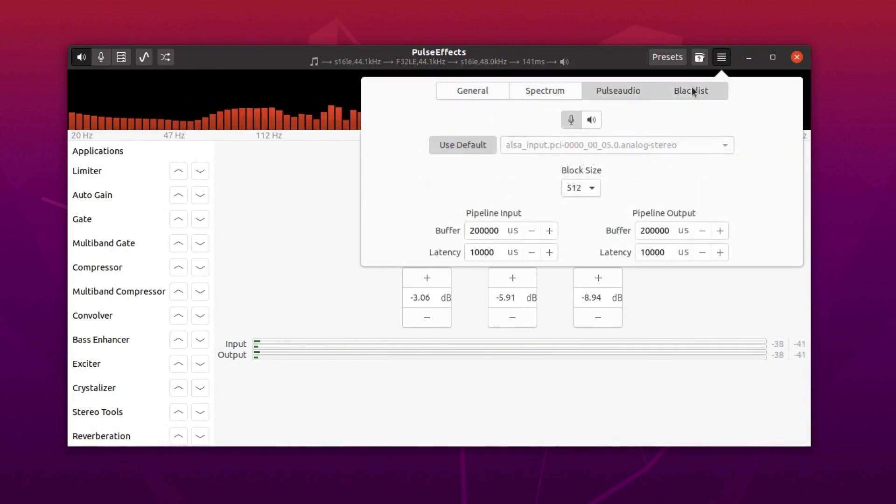
pyautogui.click(693, 90)
pyautogui.click(723, 57)
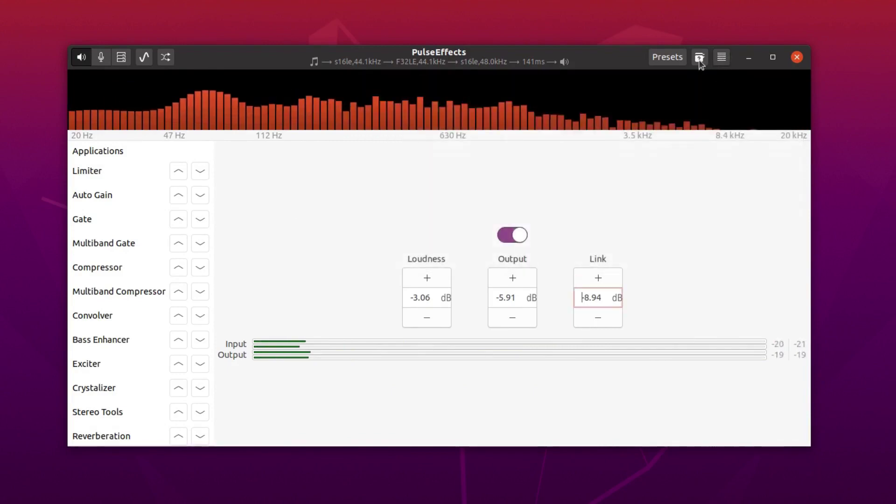
# Save the current output effects as a preset named "My goto settings" and apply it.
pyautogui.click(659, 60)
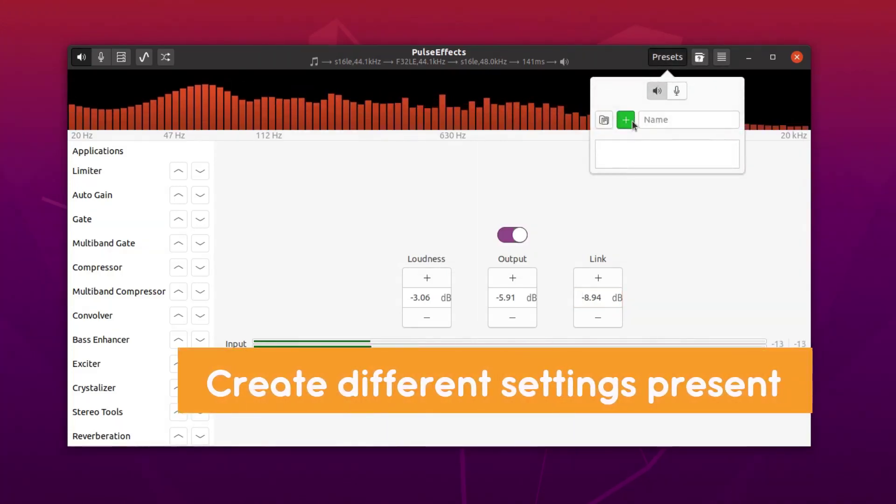
pyautogui.click(663, 120)
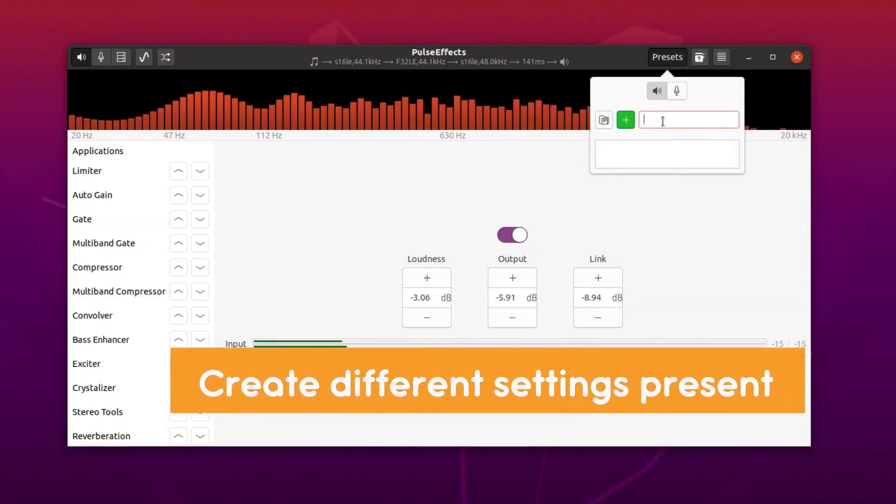
pyautogui.write('My go')
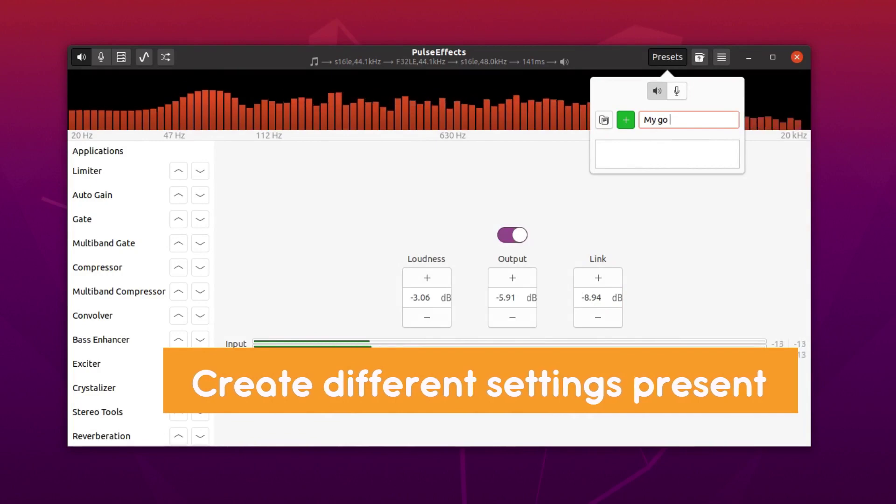
pyautogui.write('to se')
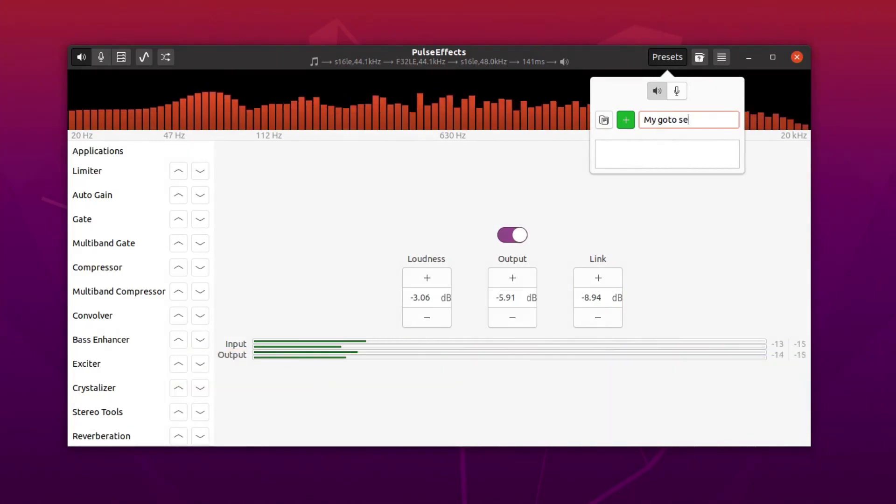
pyautogui.write('ttings')
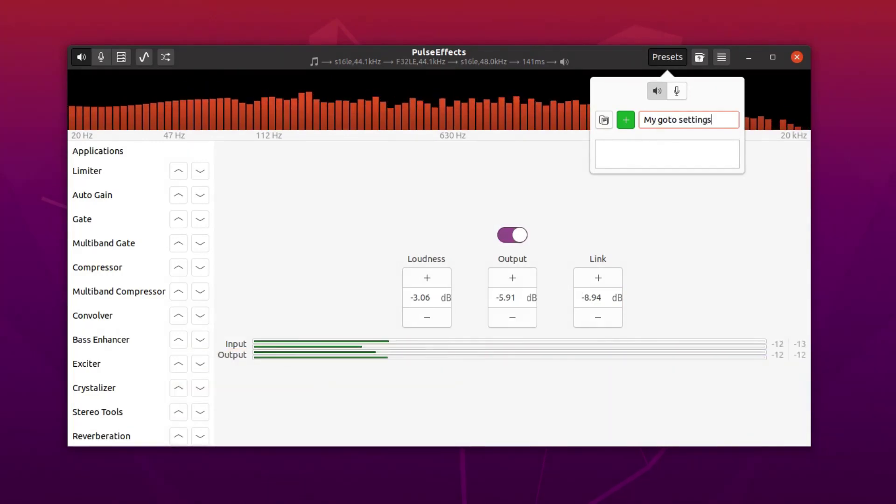
pyautogui.click(624, 120)
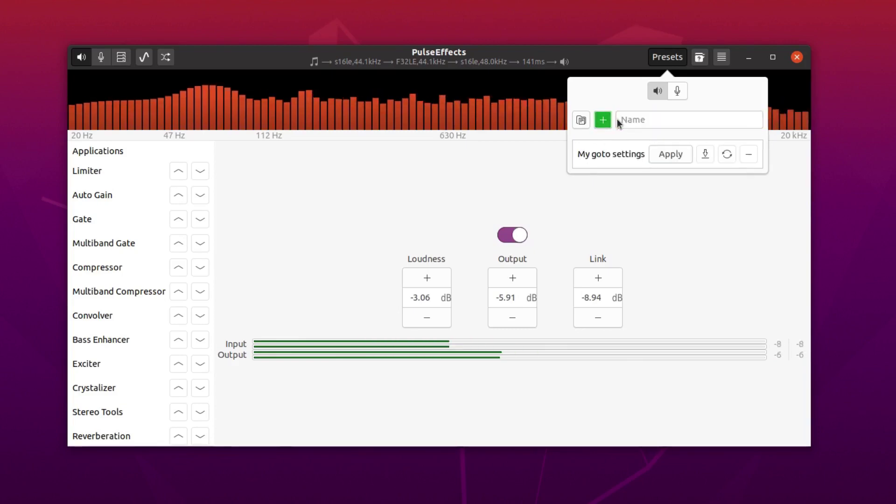
pyautogui.click(659, 158)
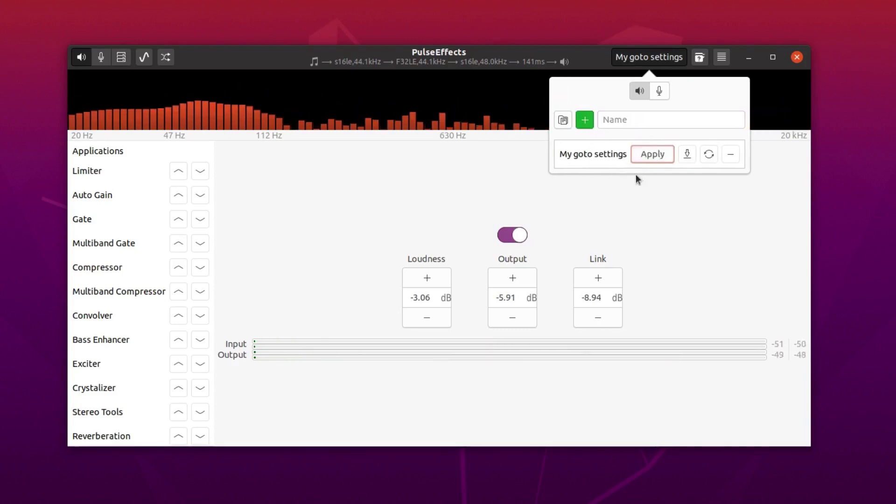
# In the general application settings, enable Start Service at Login and Use Dark Theme.
pyautogui.click(727, 58)
pyautogui.click(727, 58)
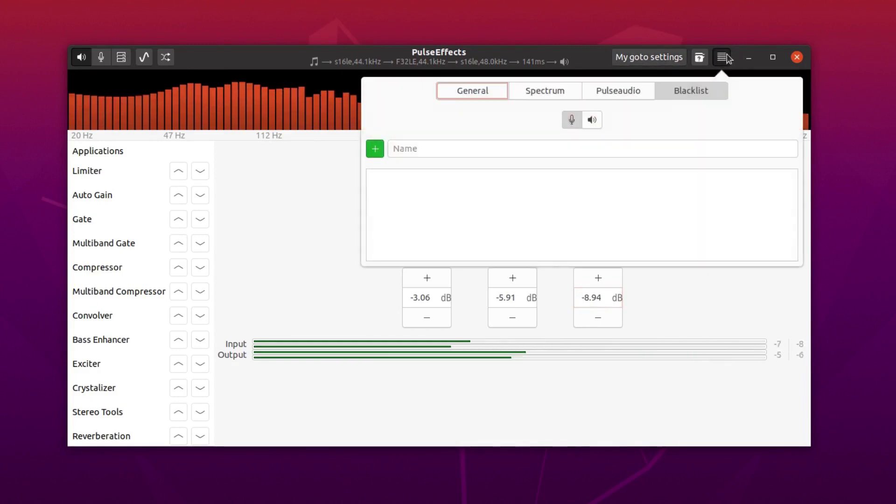
pyautogui.click(485, 93)
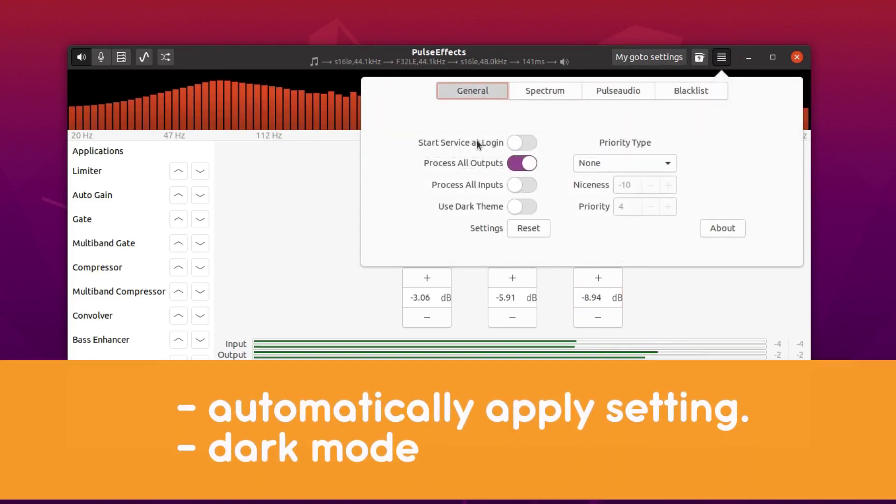
pyautogui.click(529, 144)
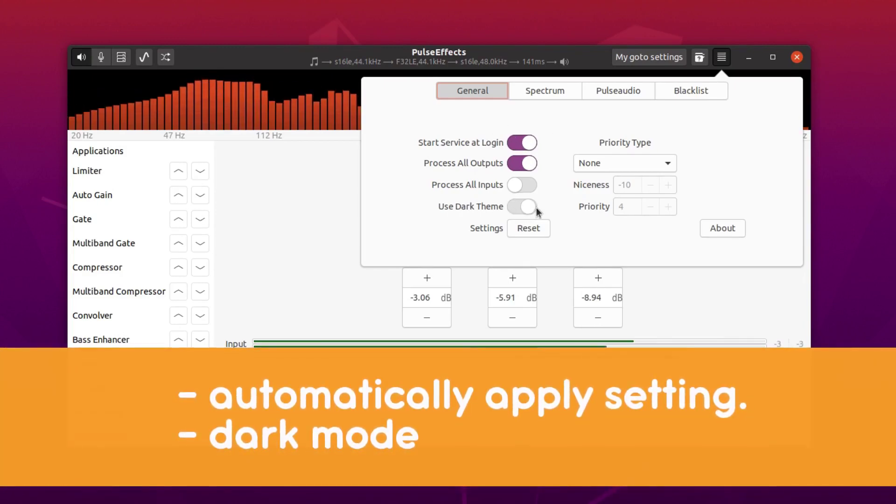
pyautogui.moveTo(537, 211); pyautogui.dragTo(546, 206)
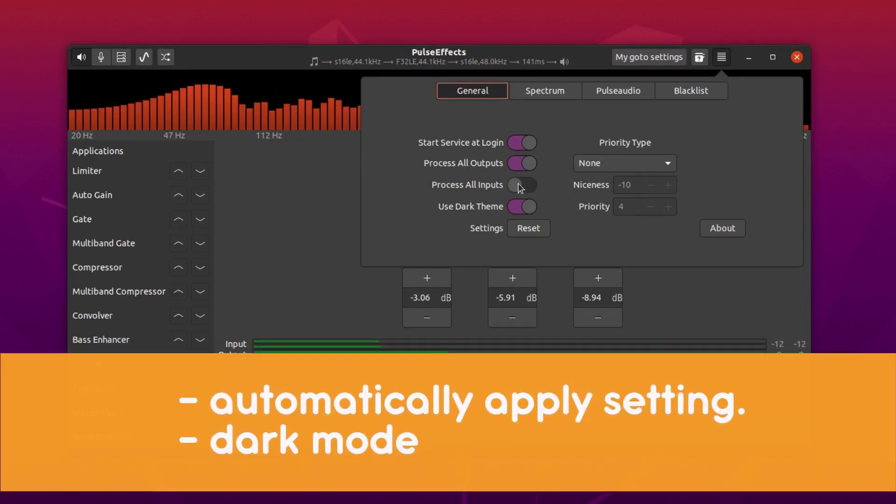
# Switch Process All Inputs on and back off, and set the Priority Type to Real Time.
pyautogui.moveTo(519, 184); pyautogui.dragTo(537, 188)
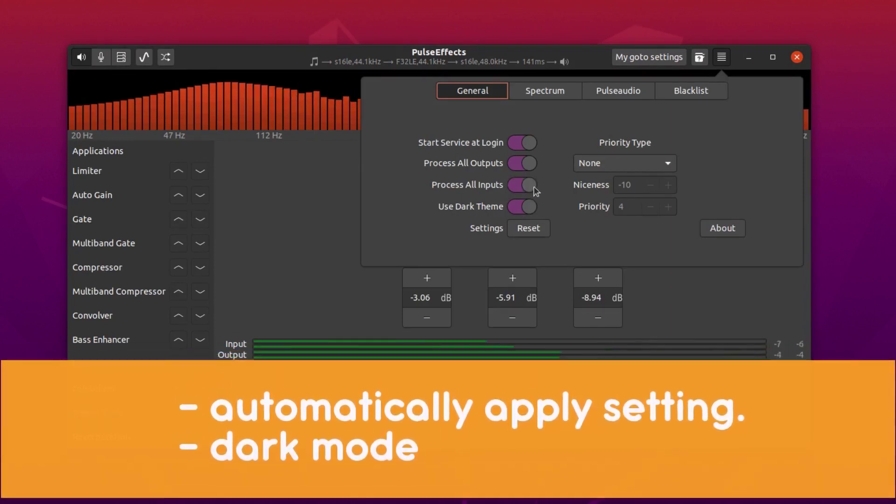
pyautogui.click(534, 186)
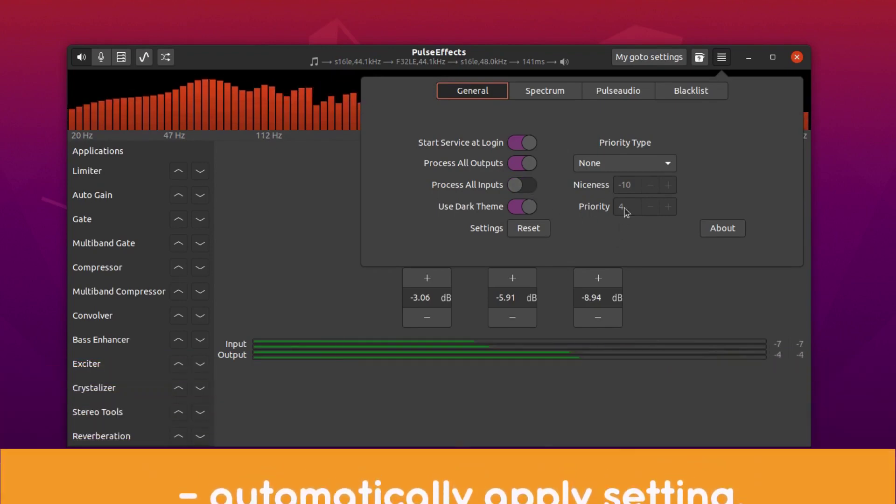
pyautogui.click(652, 167)
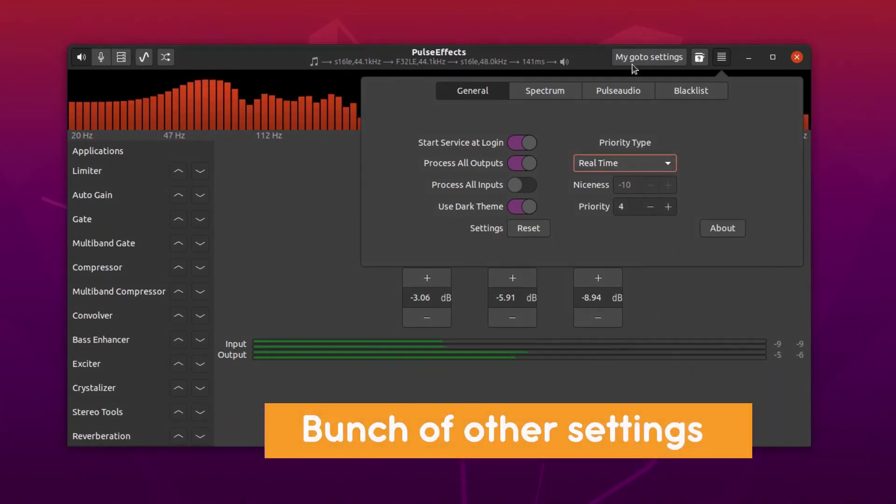
pyautogui.click(722, 57)
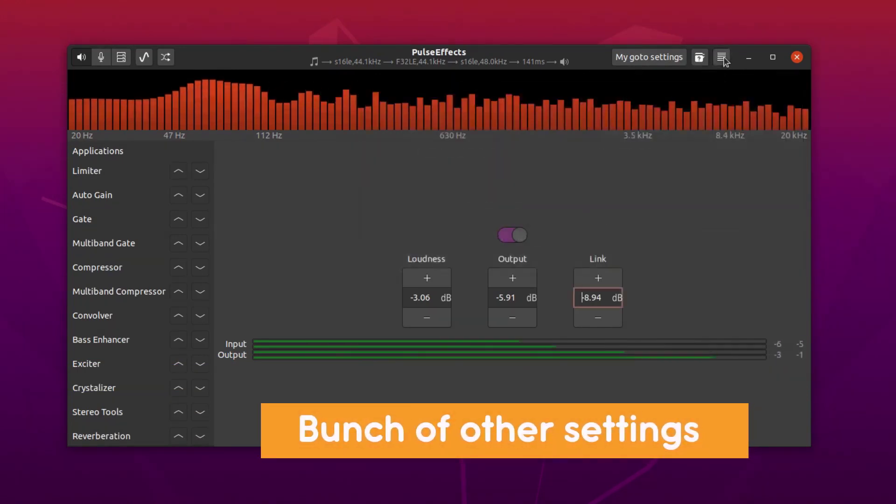
# Look through the settings of the Gate, Auto Gain and Multiband Gate effects.
pyautogui.moveTo(582, 56); pyautogui.dragTo(596, 84)
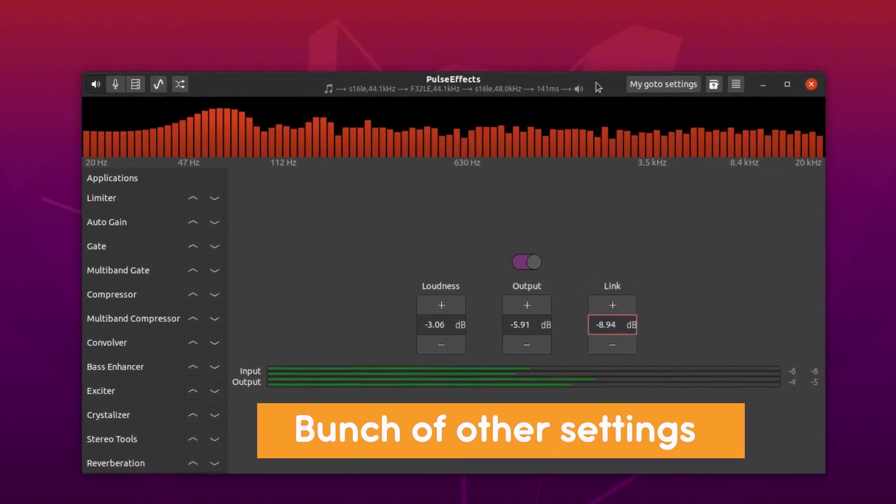
pyautogui.click(126, 248)
pyautogui.click(126, 225)
pyautogui.click(124, 270)
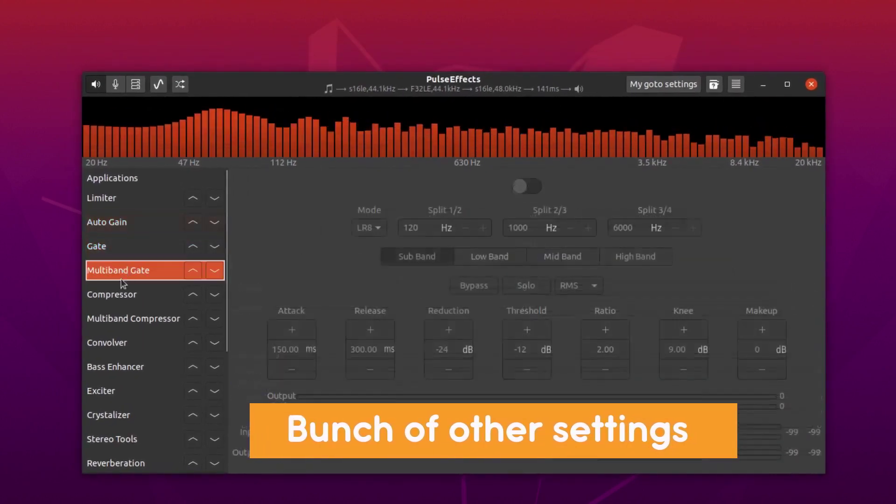
# Enable the Compressor effect and raise its Threshold to -4 dB.
pyautogui.click(124, 294)
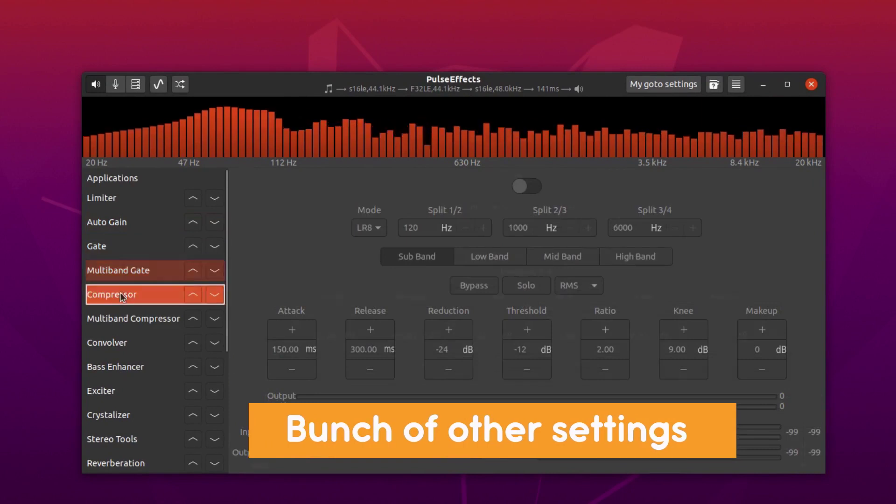
pyautogui.click(533, 183)
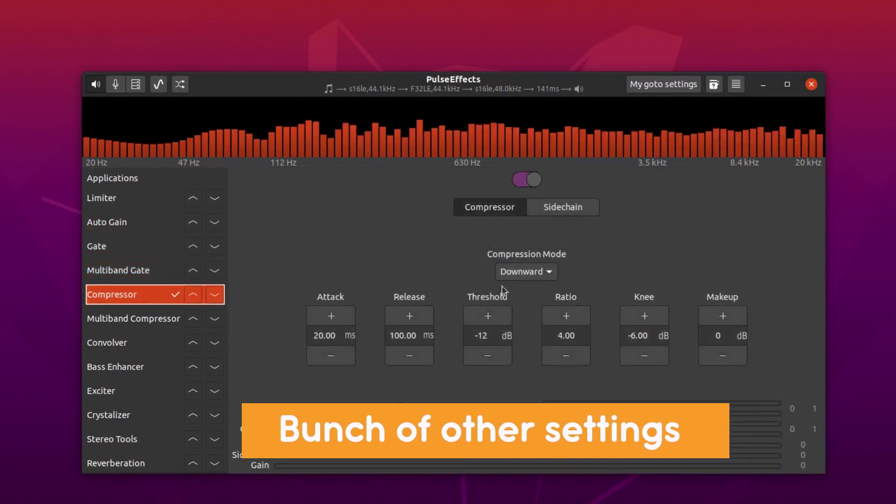
pyautogui.click(496, 315)
pyautogui.click(495, 316)
pyautogui.click(496, 315)
pyautogui.click(495, 316)
pyautogui.click(496, 316)
pyautogui.click(496, 316)
pyautogui.click(496, 316)
pyautogui.click(496, 315)
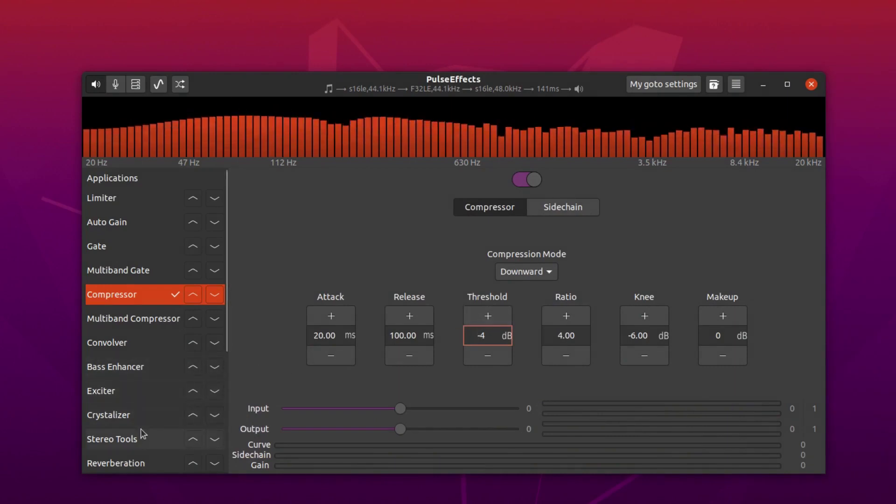
# Raise the Loudness effect's Loudness value by a couple of small increments.
pyautogui.scroll(-5, 140, 430)
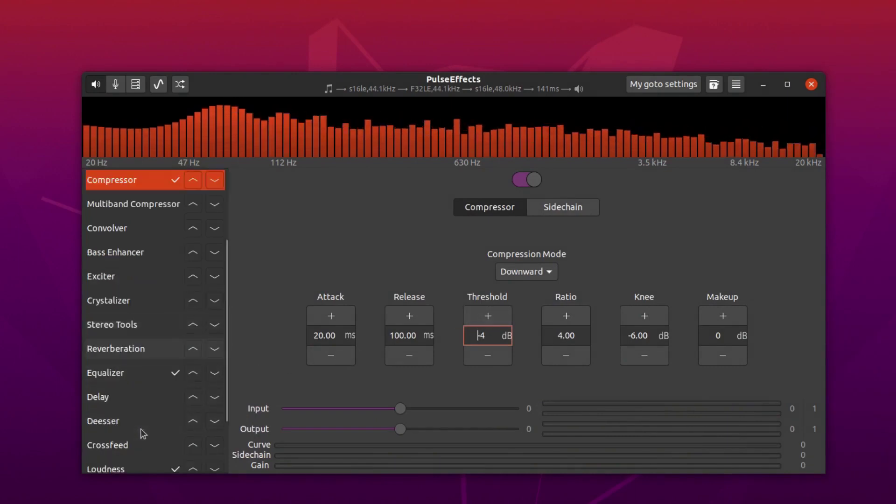
pyautogui.click(140, 461)
pyautogui.click(452, 312)
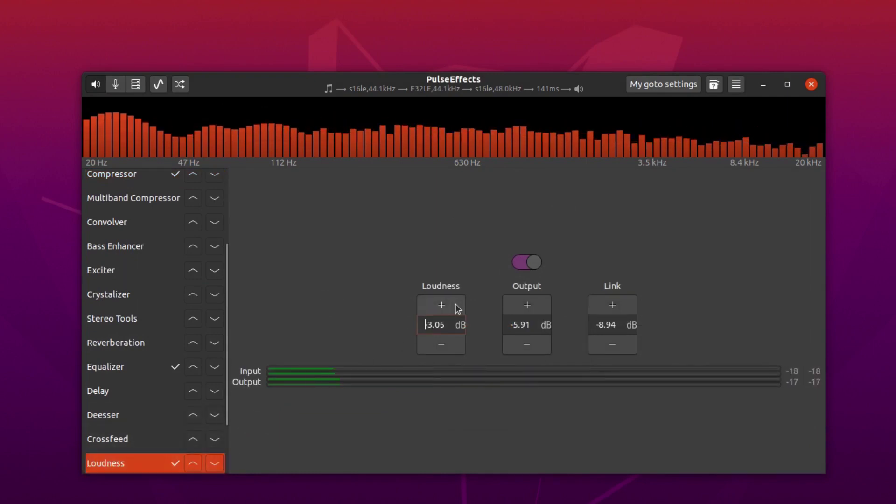
pyautogui.click(453, 310)
# Enable the Crystalizer effect and raise its 3.5 kHz band to 22.
pyautogui.click(151, 300)
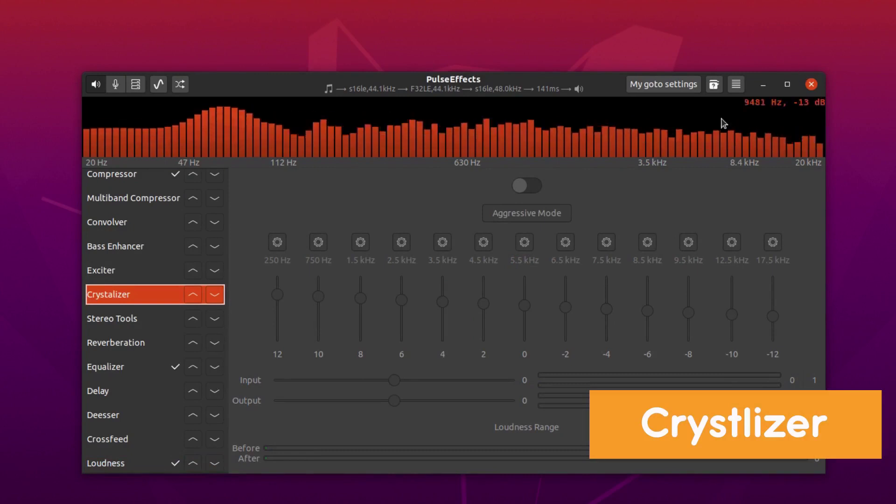
pyautogui.click(533, 185)
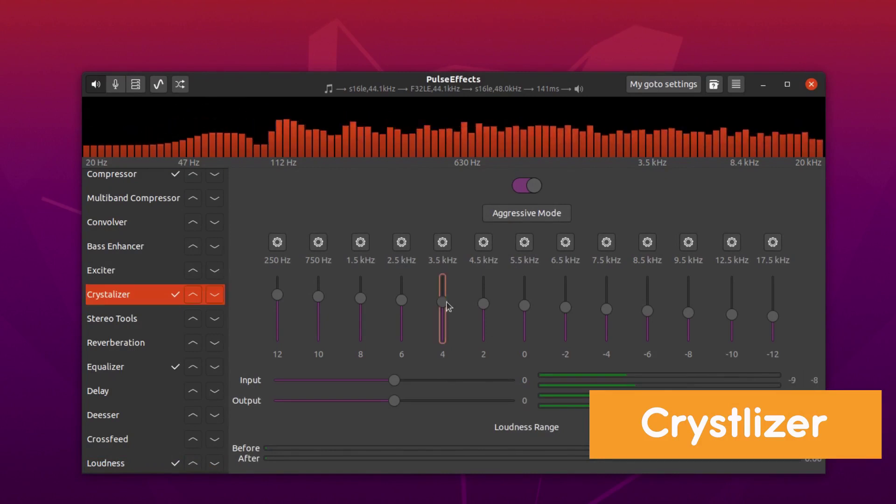
pyautogui.moveTo(446, 301); pyautogui.dragTo(444, 286)
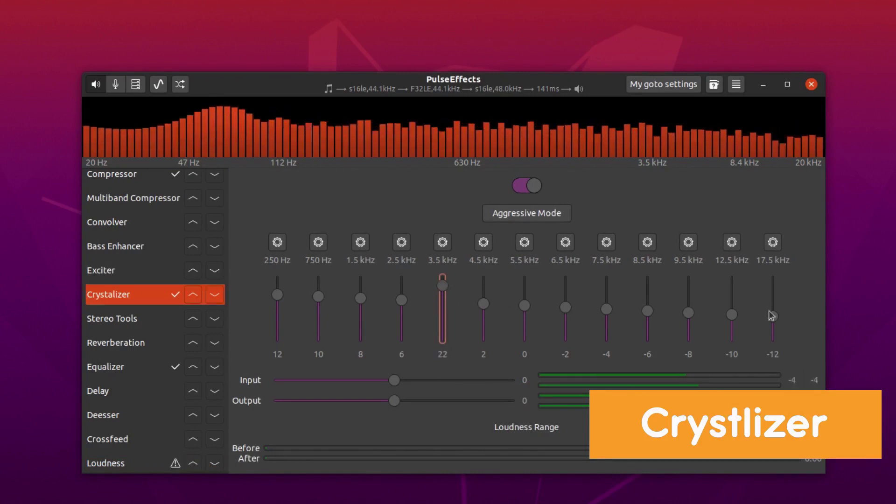
pyautogui.moveTo(772, 316); pyautogui.dragTo(655, 328)
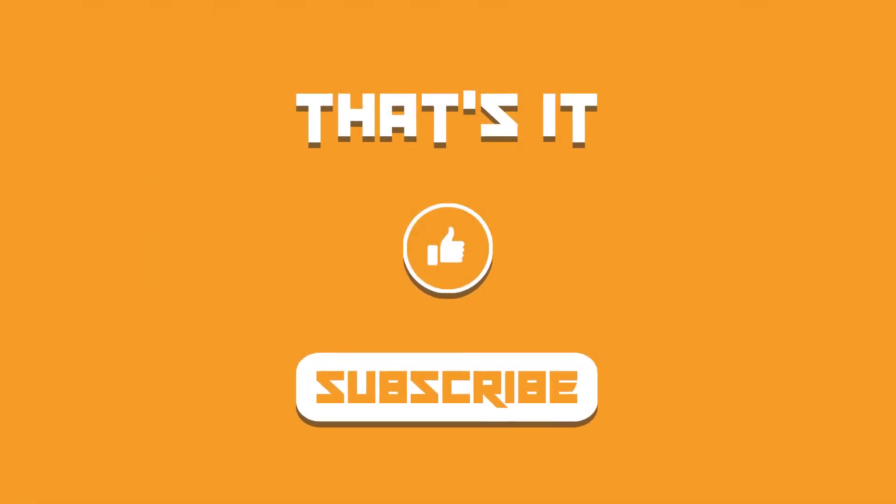